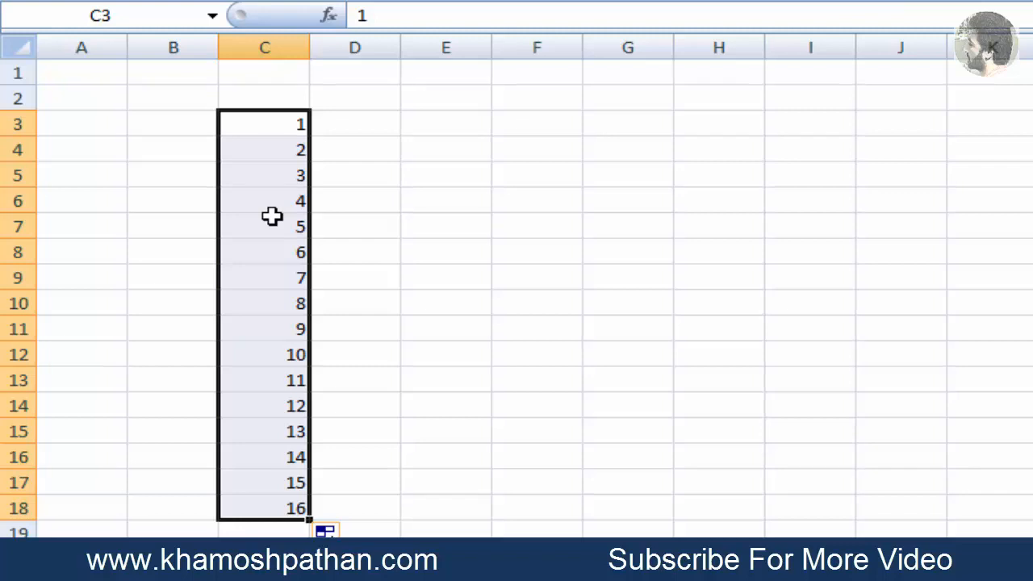
Enter 1 in E3 and 3 in E4, and fill the odd-number series down to E18
key(Right)
key(Right)
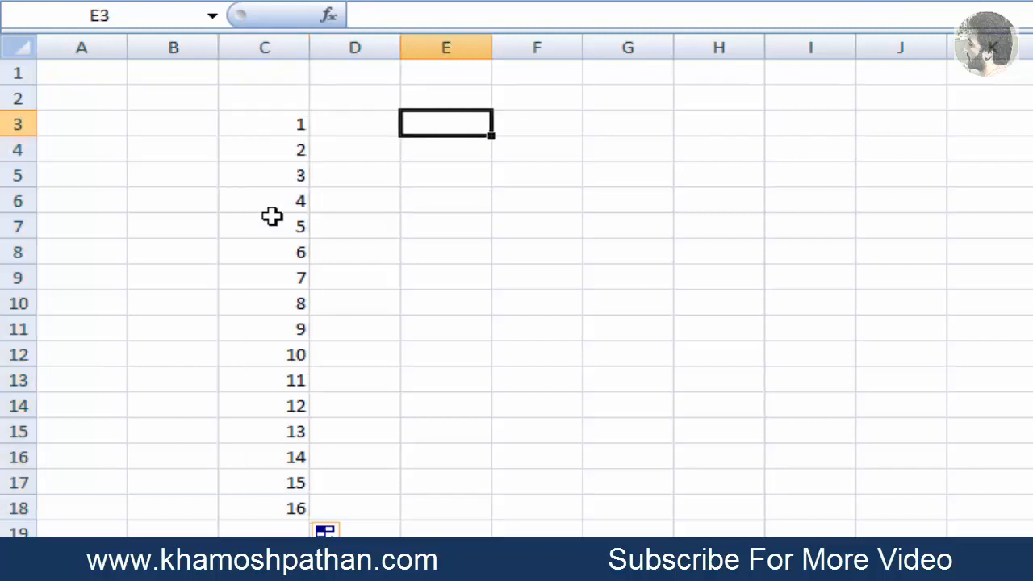
text(1)
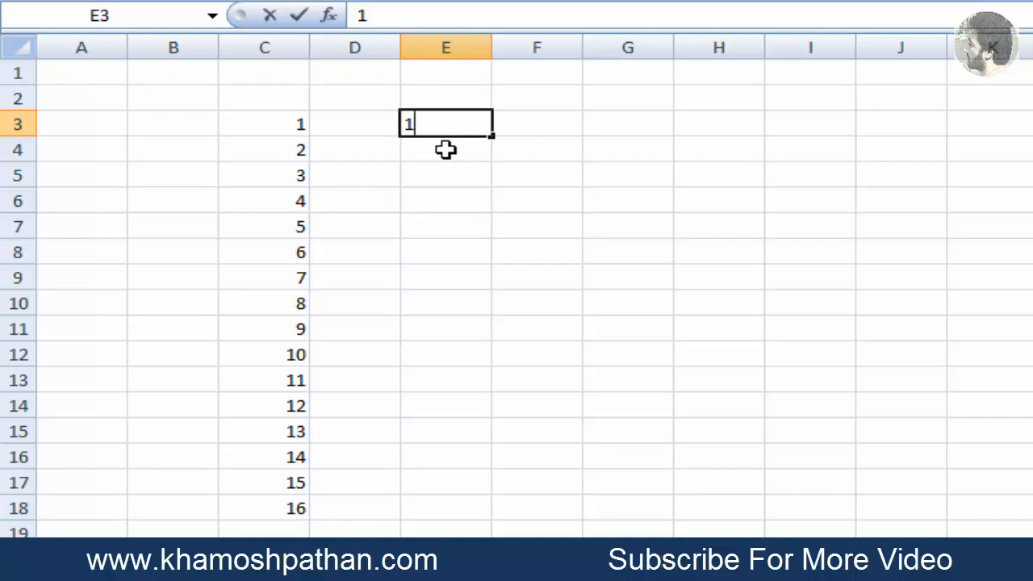
text(2)
key(BackSpace)
key(Return)
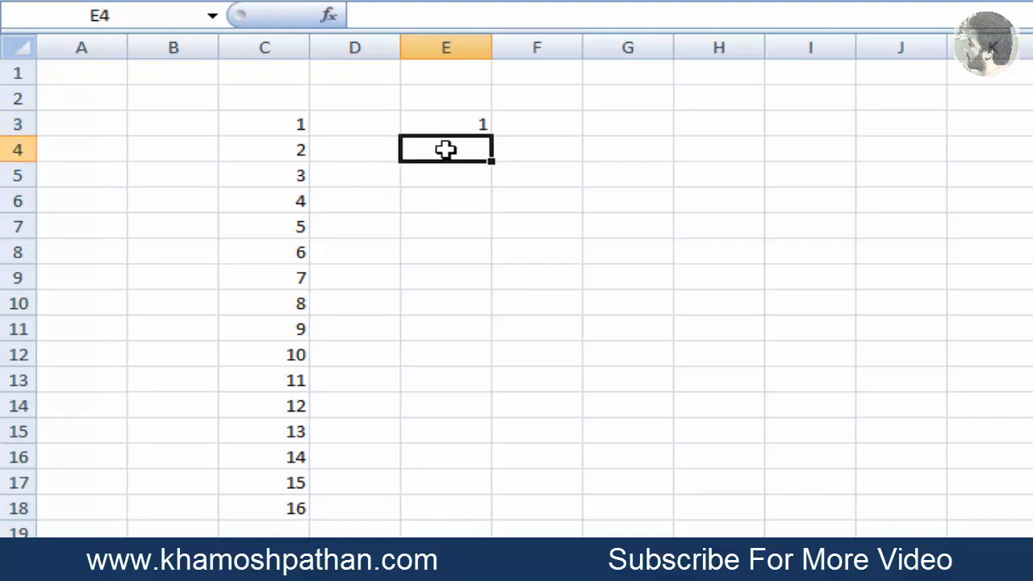
text(3)
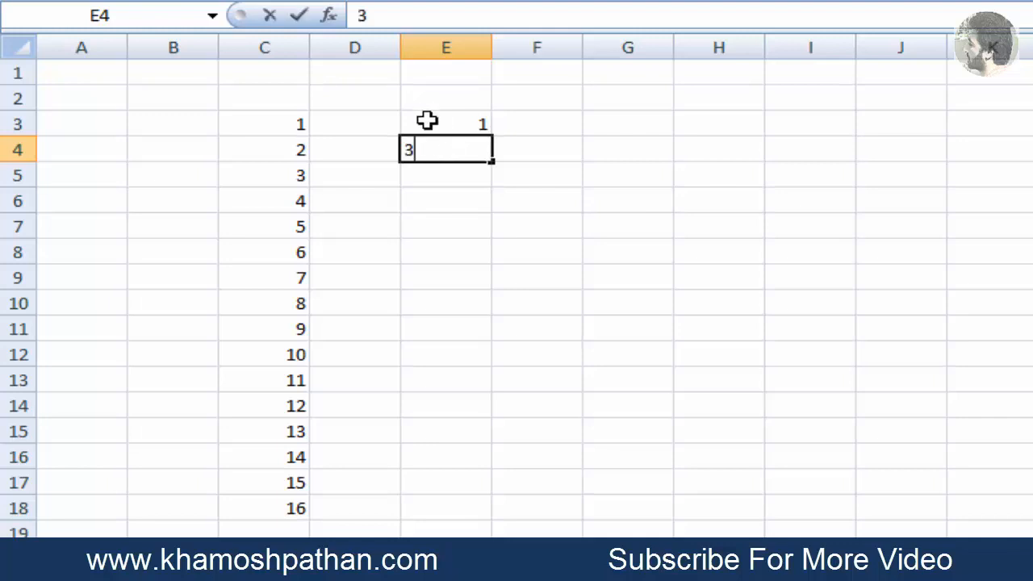
click(427, 121)
drag(427, 121, 436, 152)
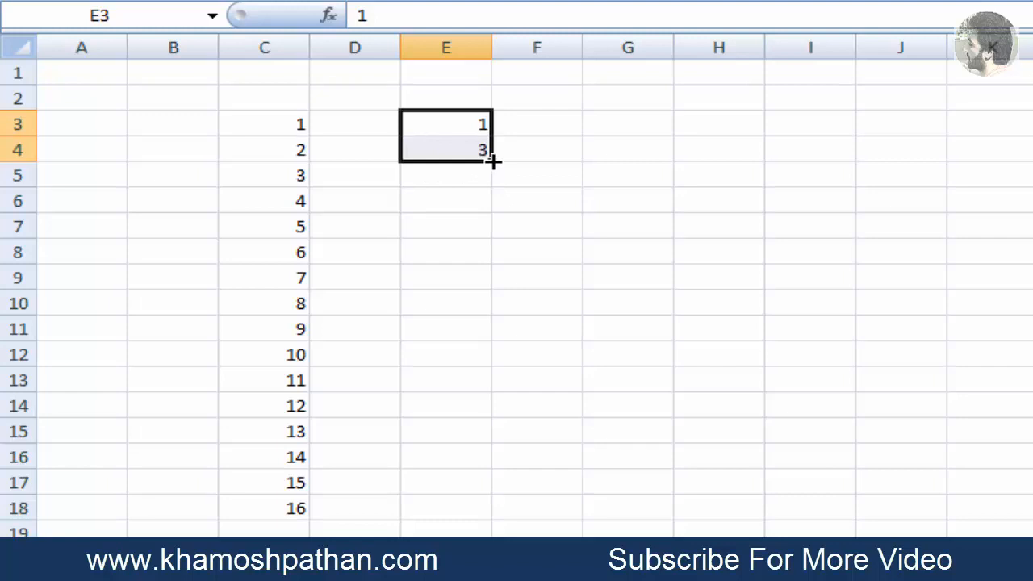
drag(491, 161, 492, 515)
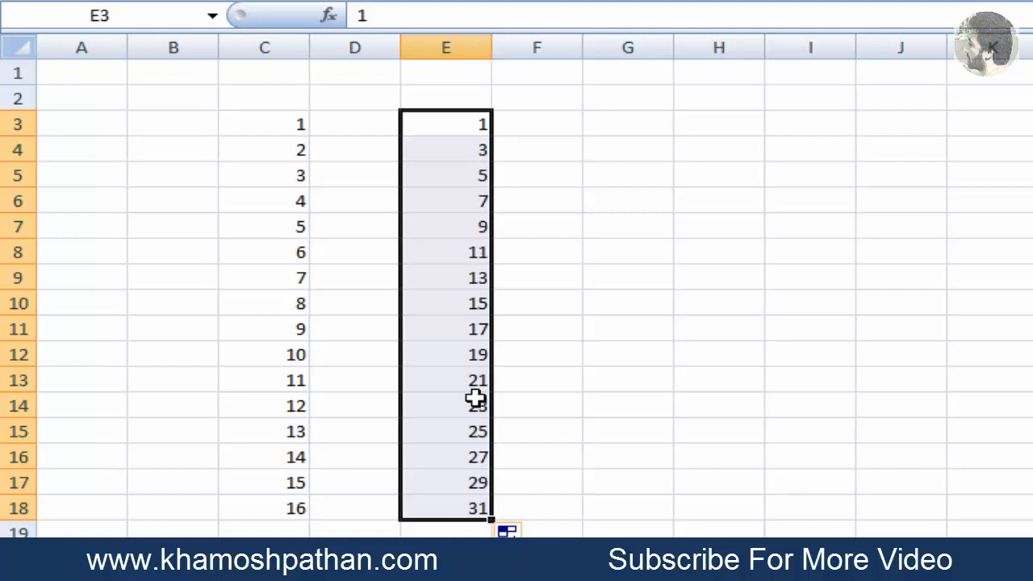
Enter 2 in G3 and 4 in G4, and fill the even-number series down to G19
click(632, 129)
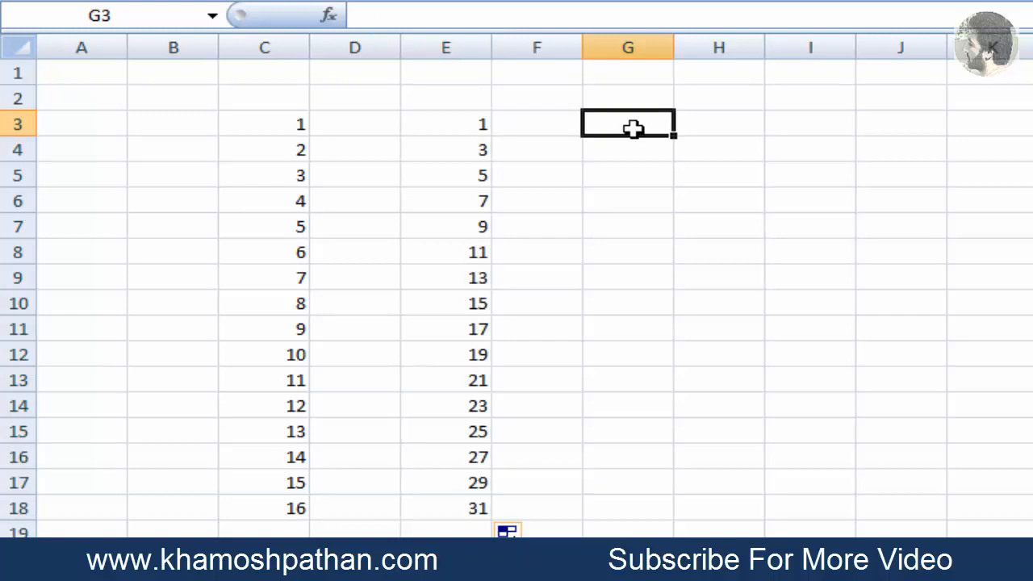
text(2)
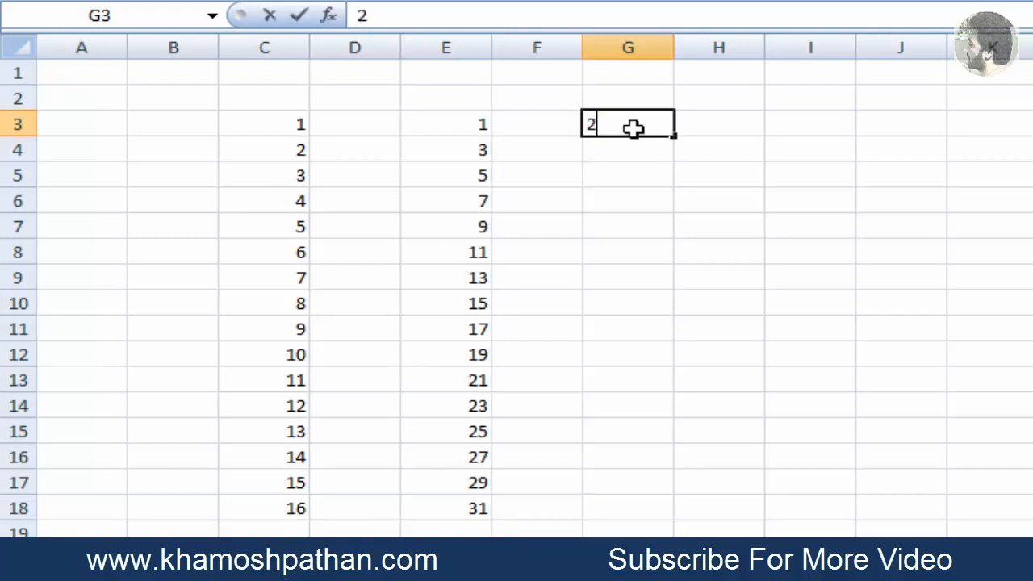
key(Return)
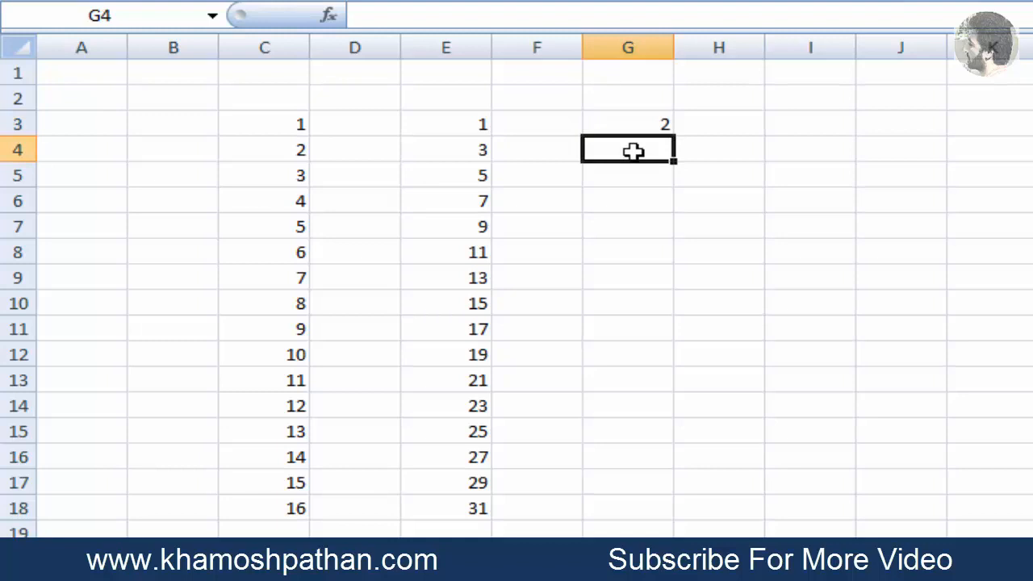
text(4)
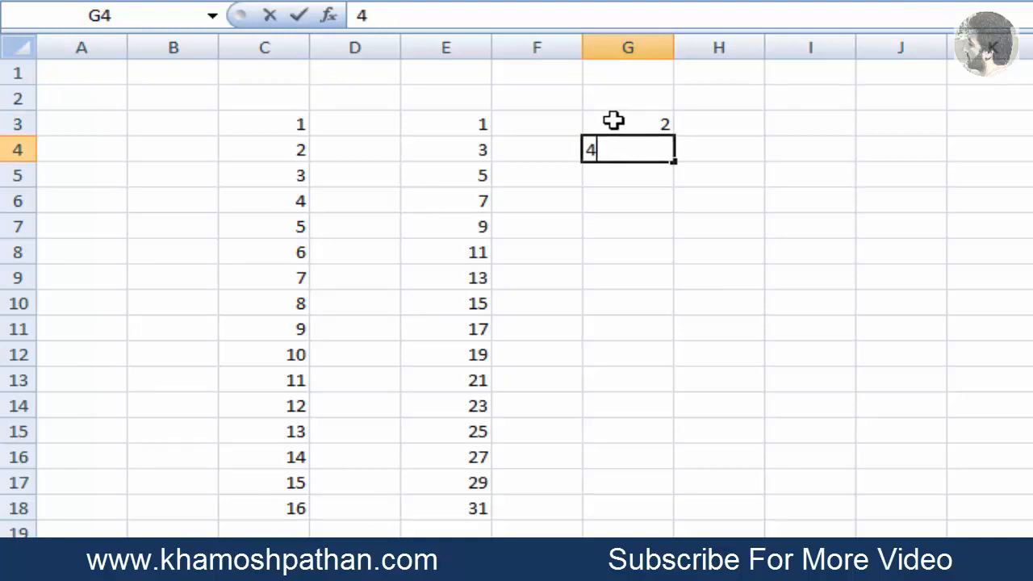
click(614, 121)
drag(613, 121, 660, 533)
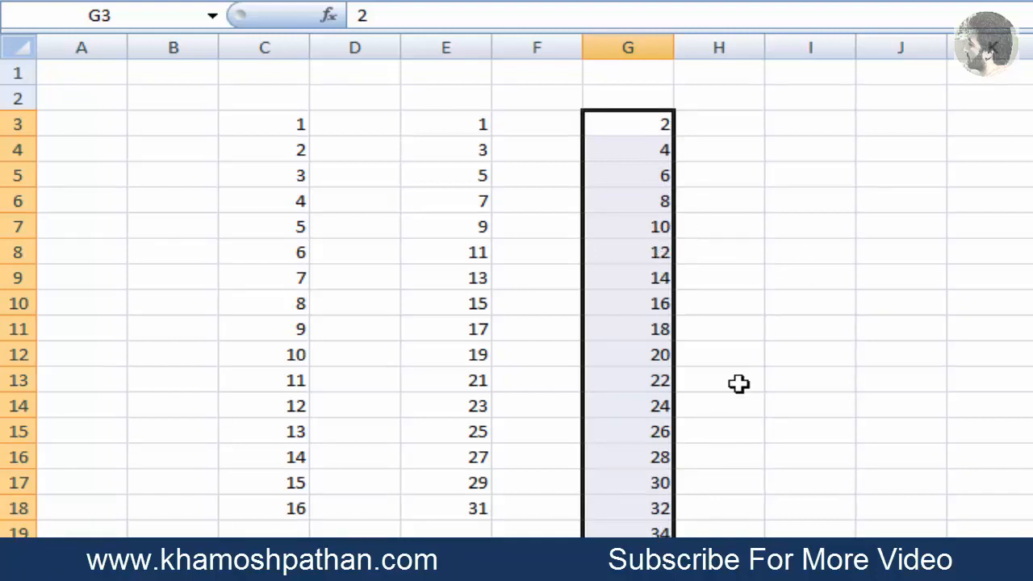
Enter 10 in J5 and 9 in J6, and fill the descending series down to J20
key(Down)
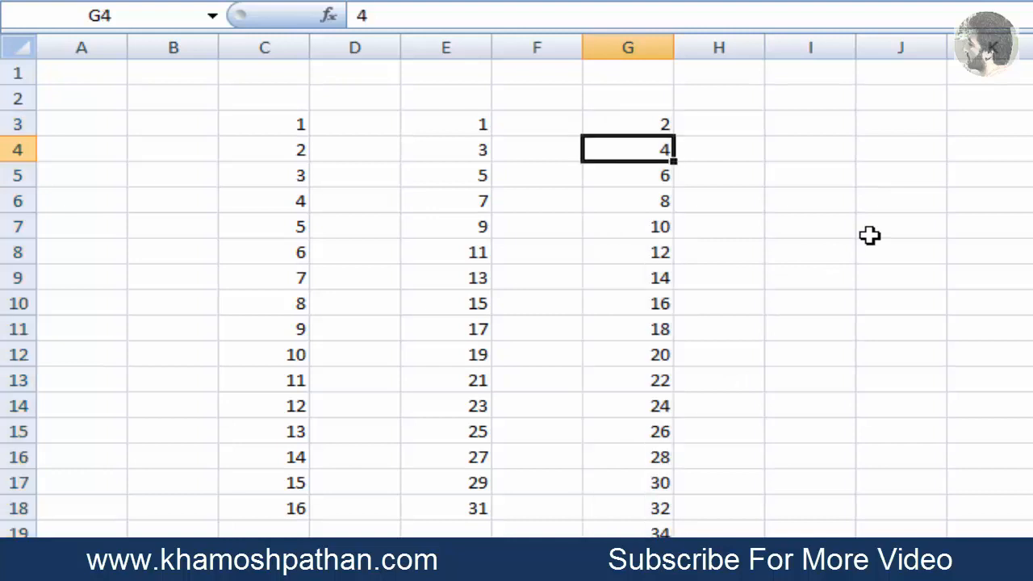
key(Right)
key(Right)
key(Down)
key(Right)
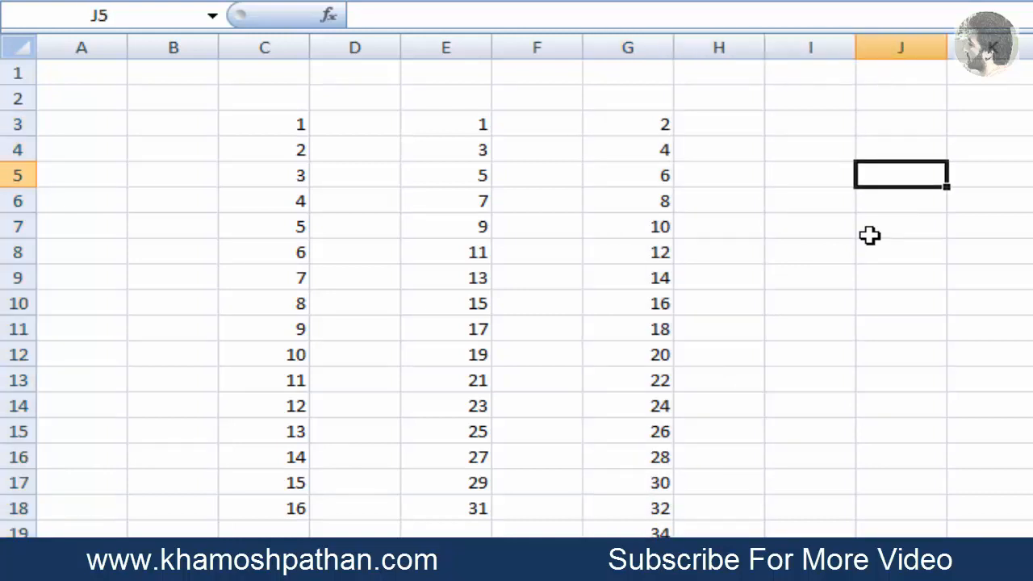
text(1)
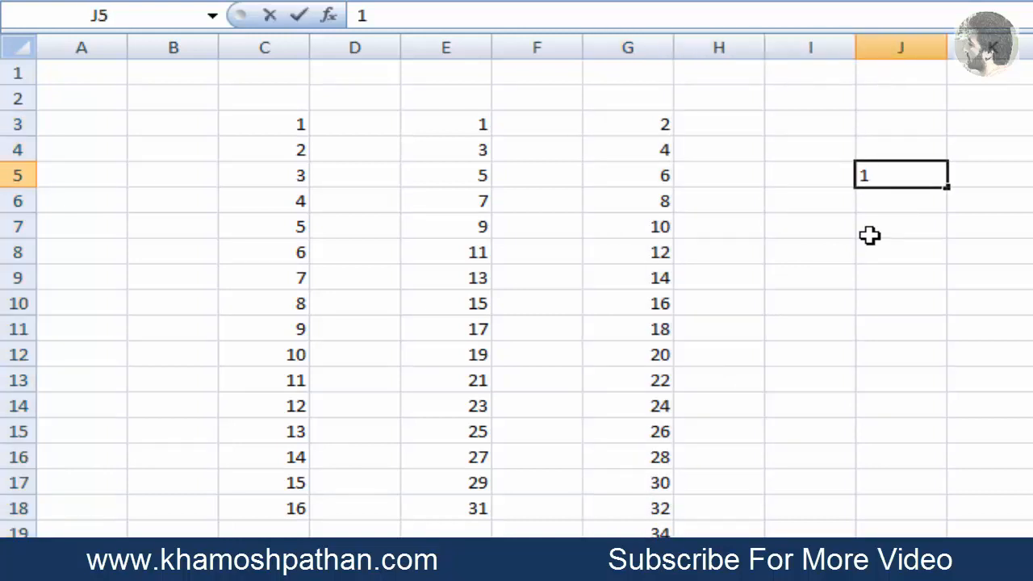
text(0)
key(Return)
text(9)
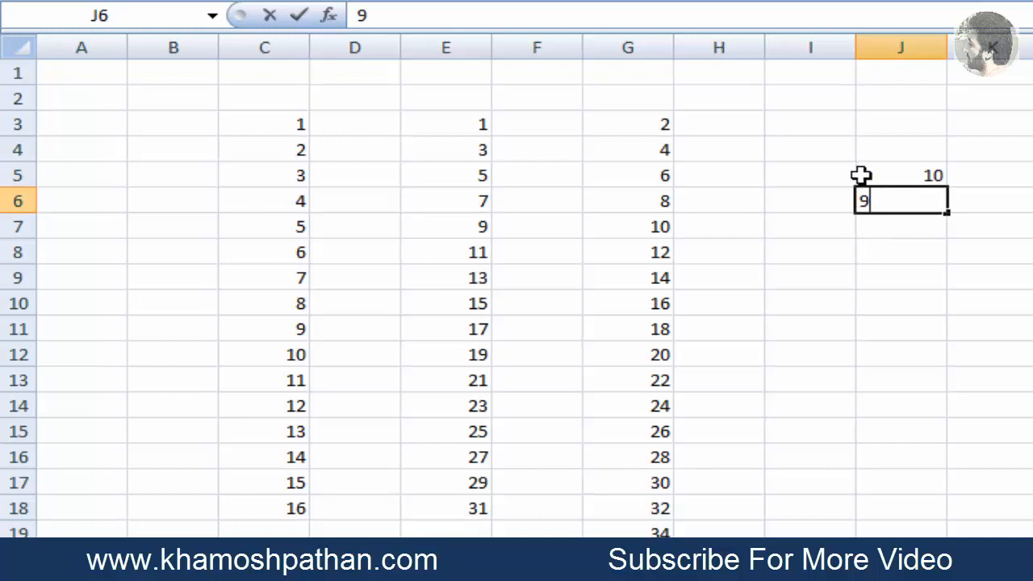
drag(862, 172, 881, 194)
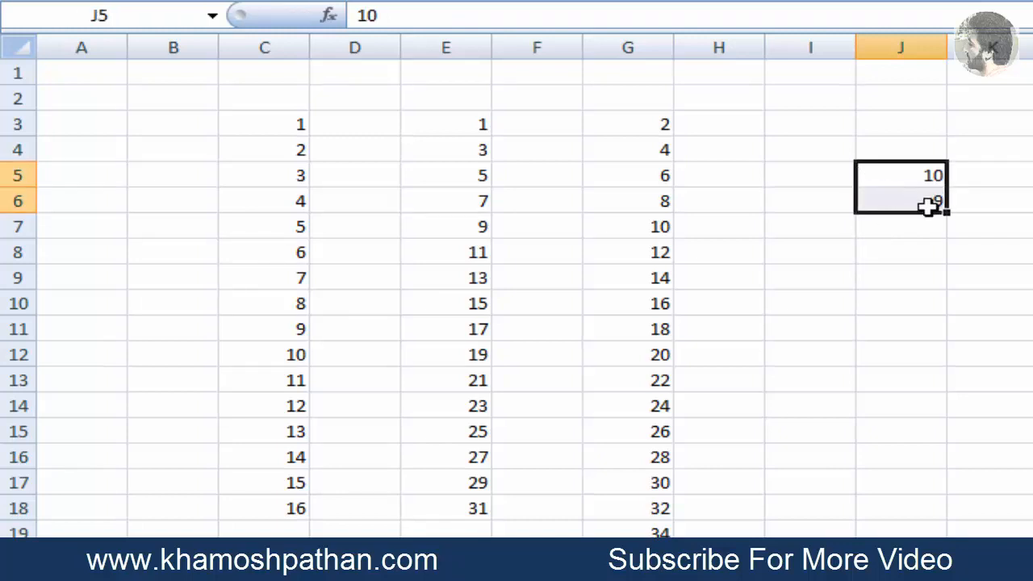
drag(947, 212, 947, 532)
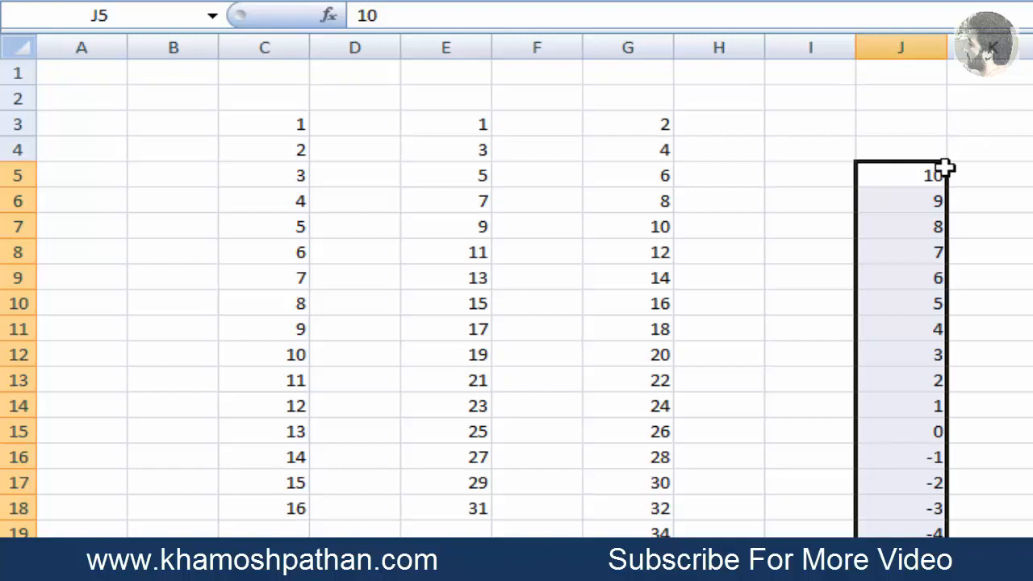
Extend the column J series upward from J5:J6 to J1, counting up to 14
click(918, 202)
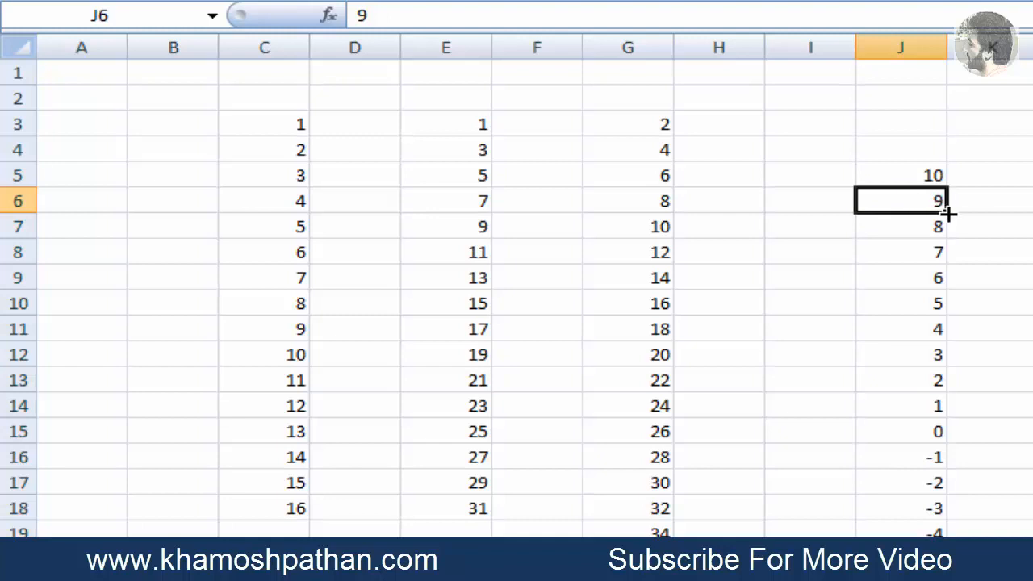
drag(911, 207, 910, 178)
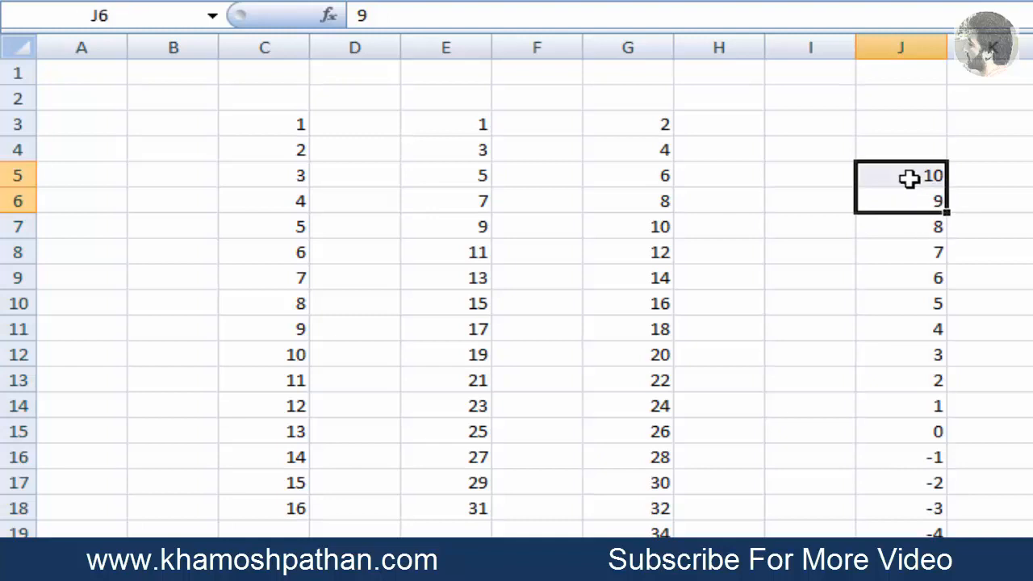
drag(946, 211, 925, 82)
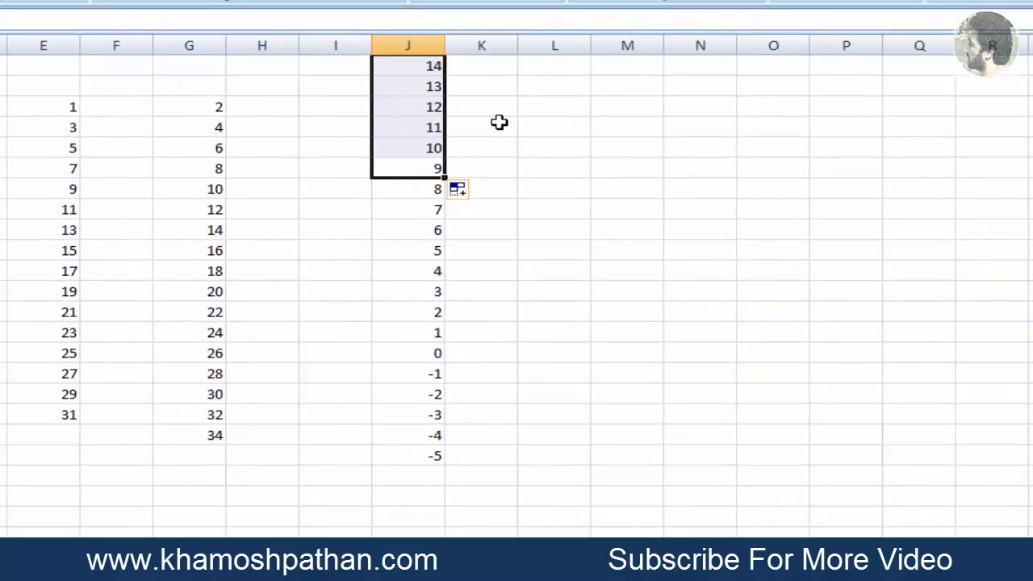
Enter Sun in O8 and fill the weekday series down to O17
click(548, 171)
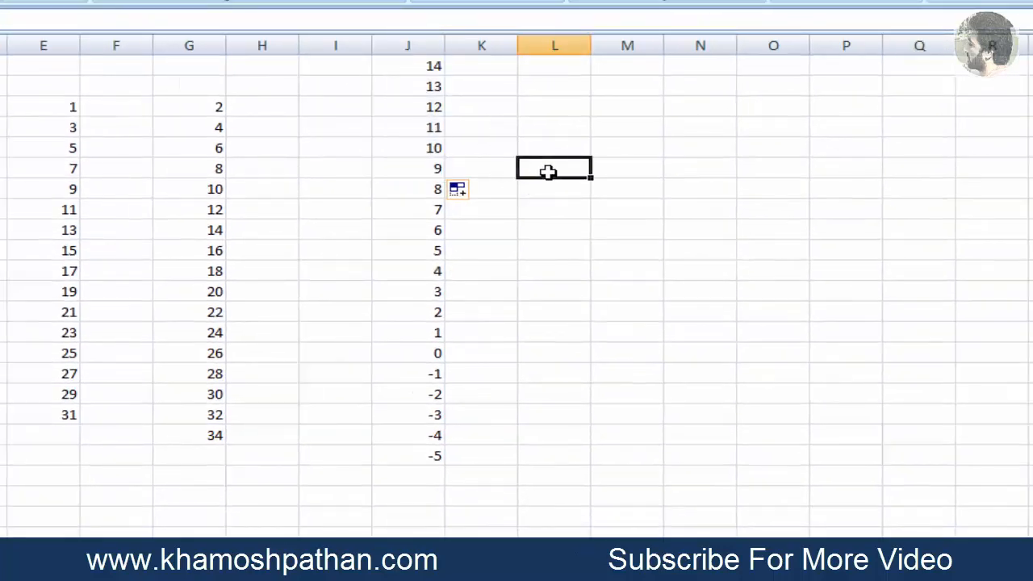
key(Right)
key(Right)
key(Right)
key(Right)
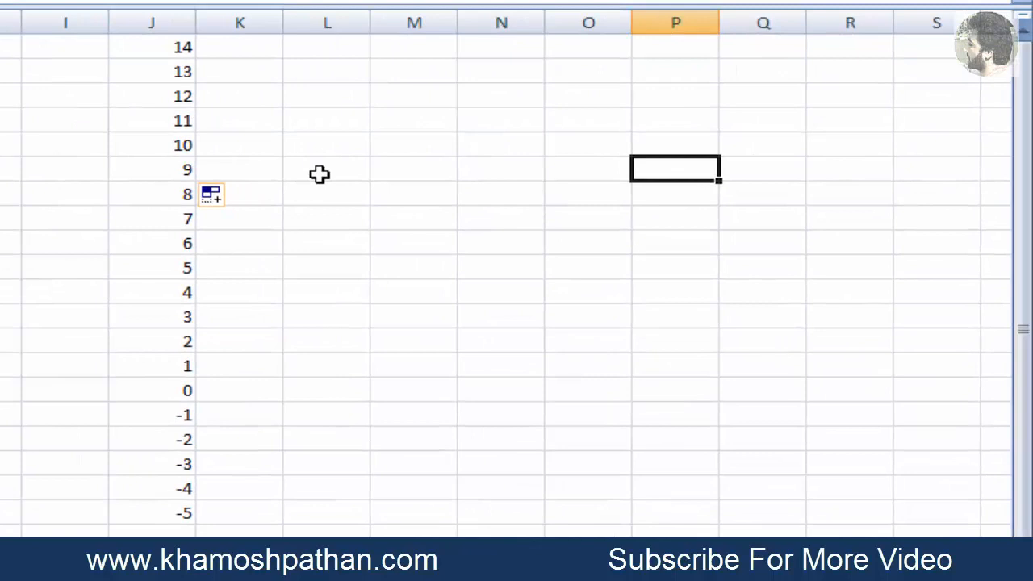
key(Down)
key(Left)
key(Down)
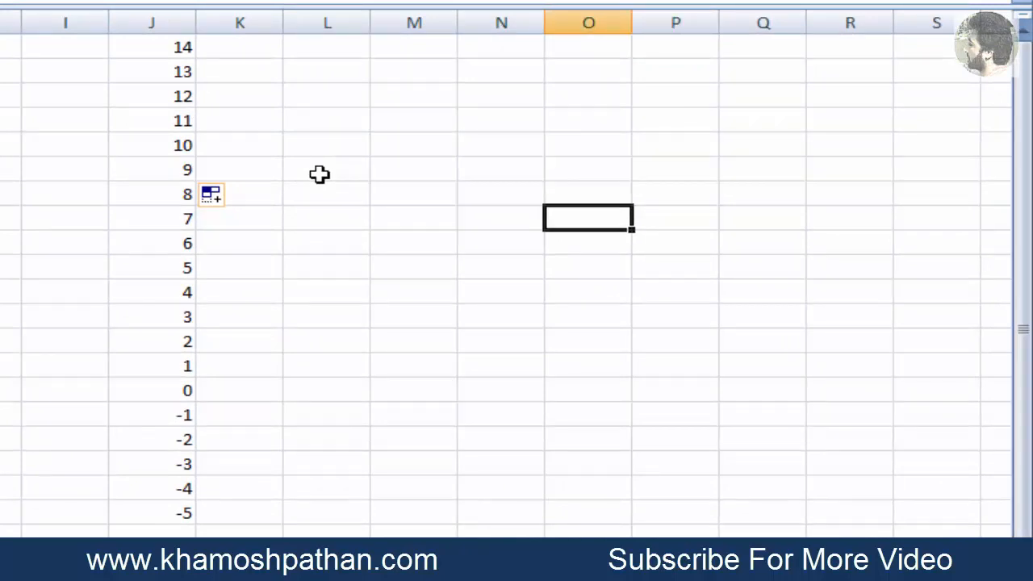
text(Sun)
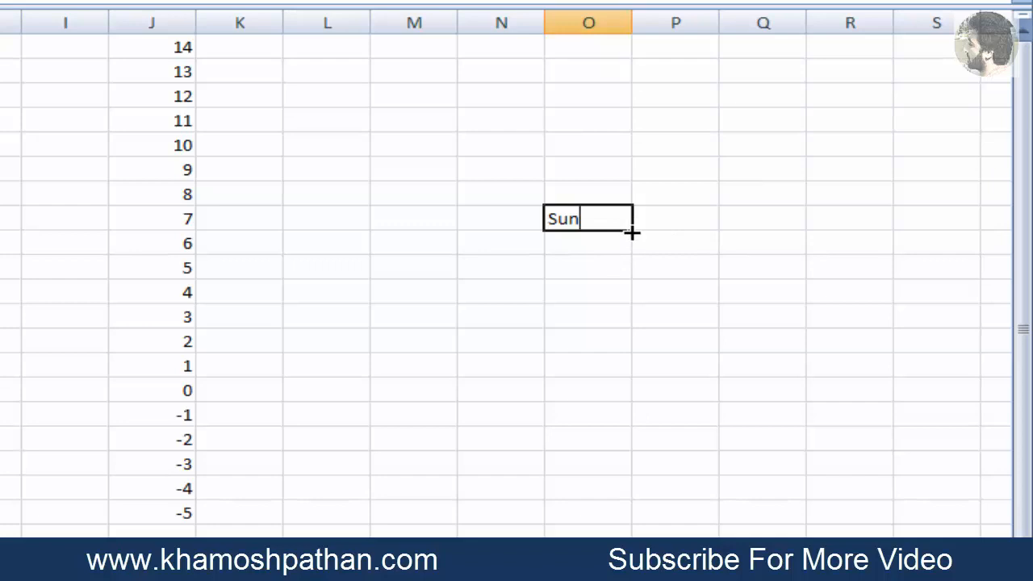
click(632, 233)
drag(630, 231, 631, 453)
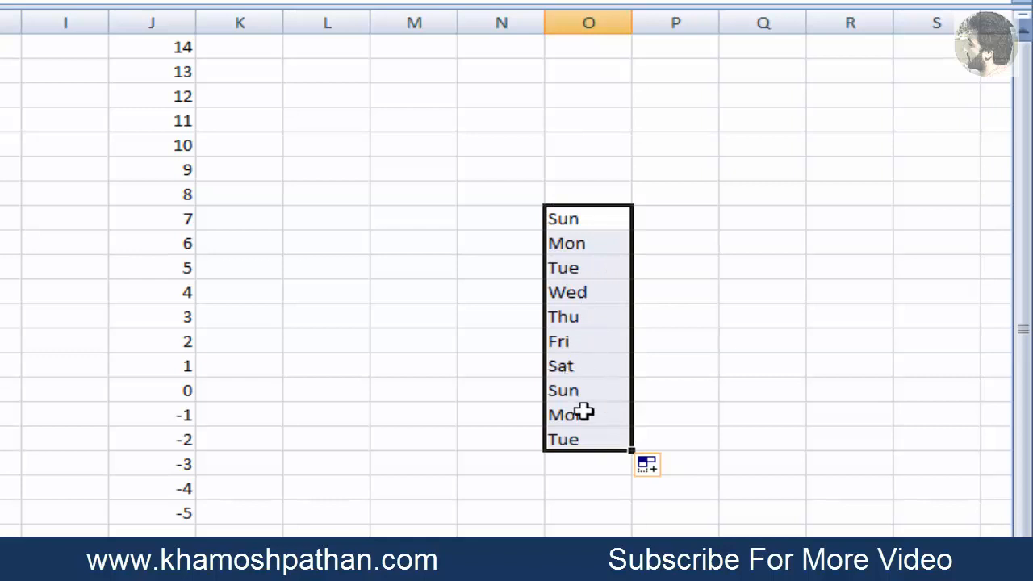
Fill the weekday series upward from Sun in O8 to O2
click(610, 225)
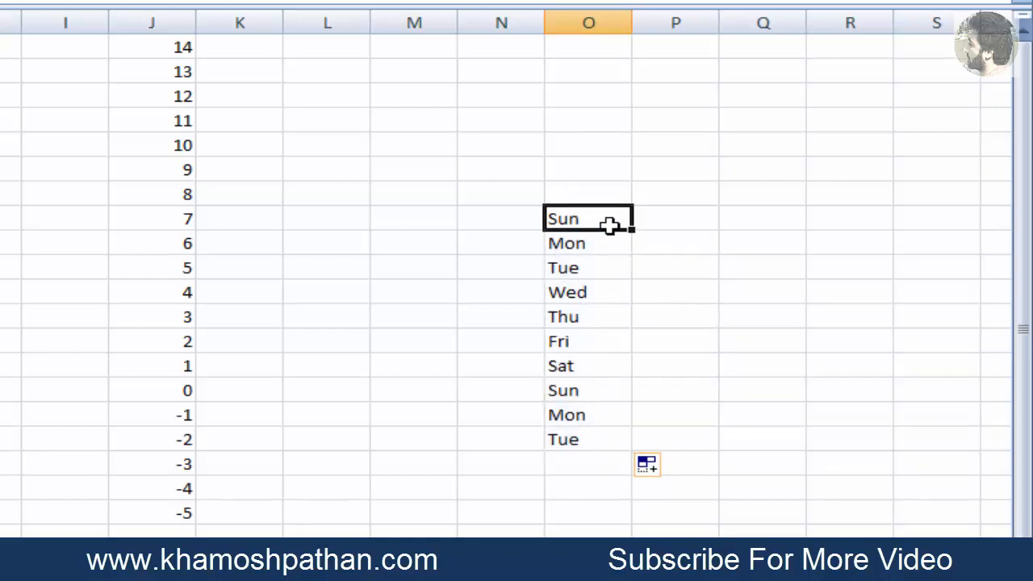
drag(632, 229, 625, 69)
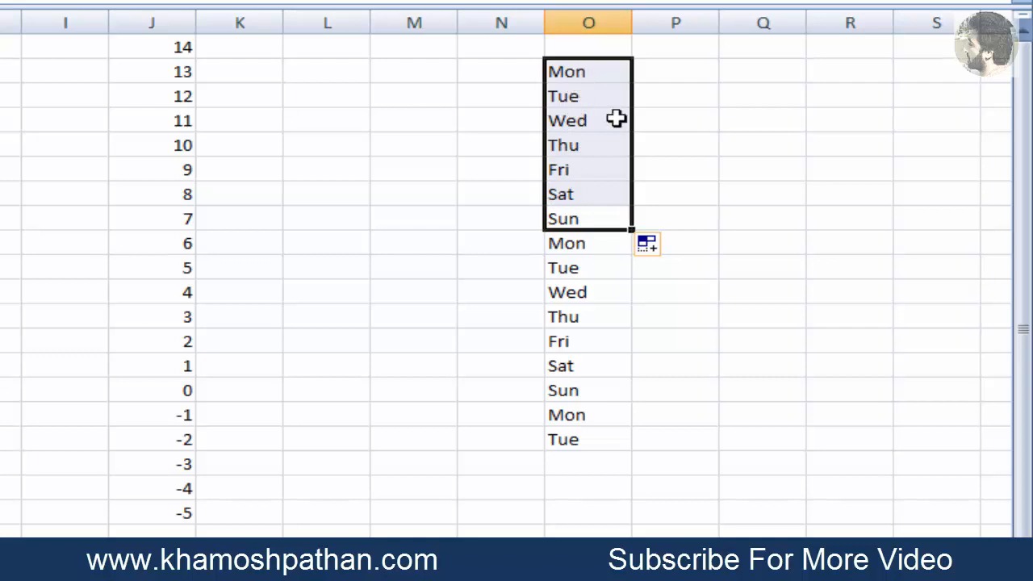
click(637, 214)
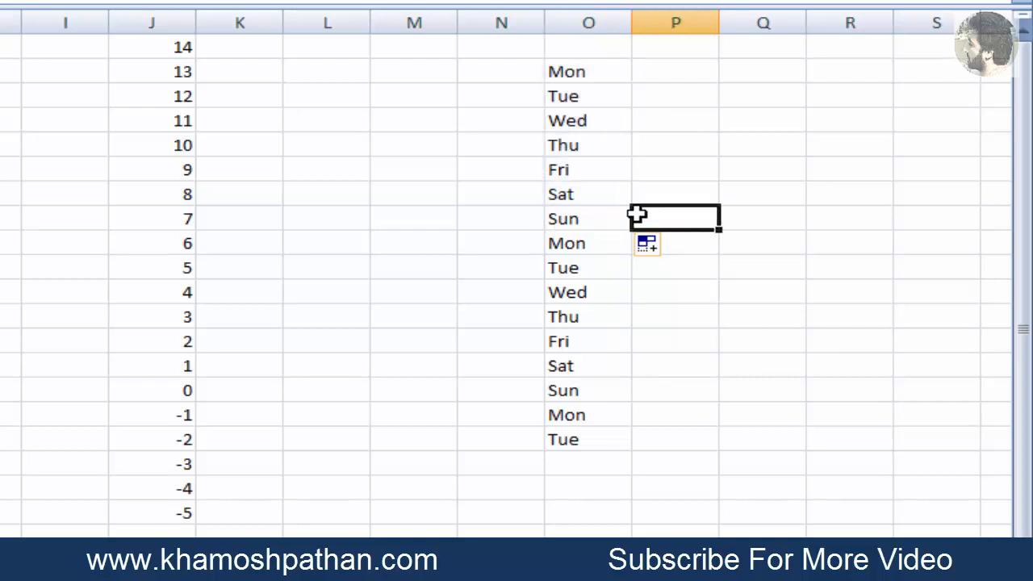
Fill the weekdays along row 8 from Sun in O8, forward to S8 and backward to K8
click(609, 220)
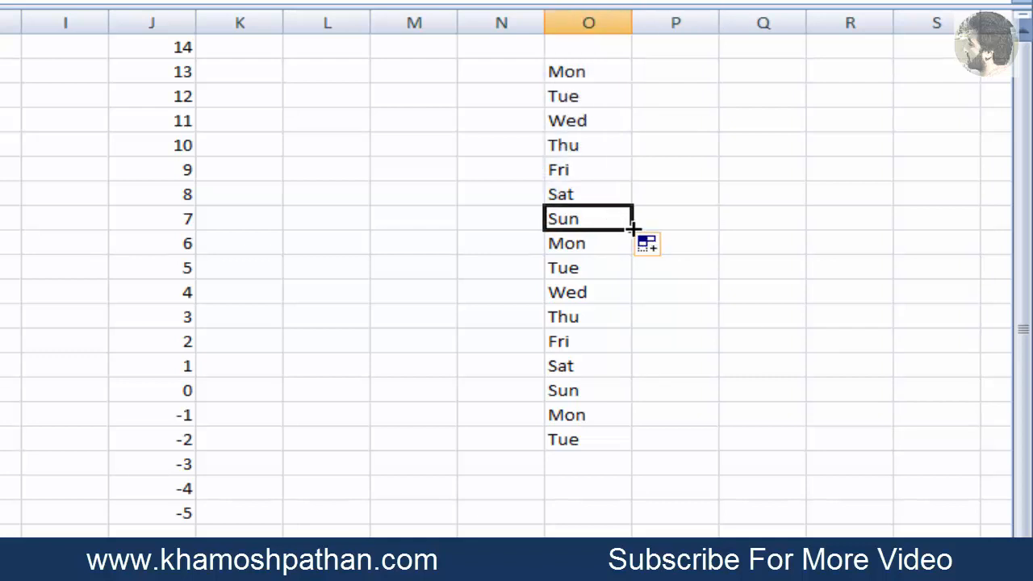
drag(633, 228, 987, 238)
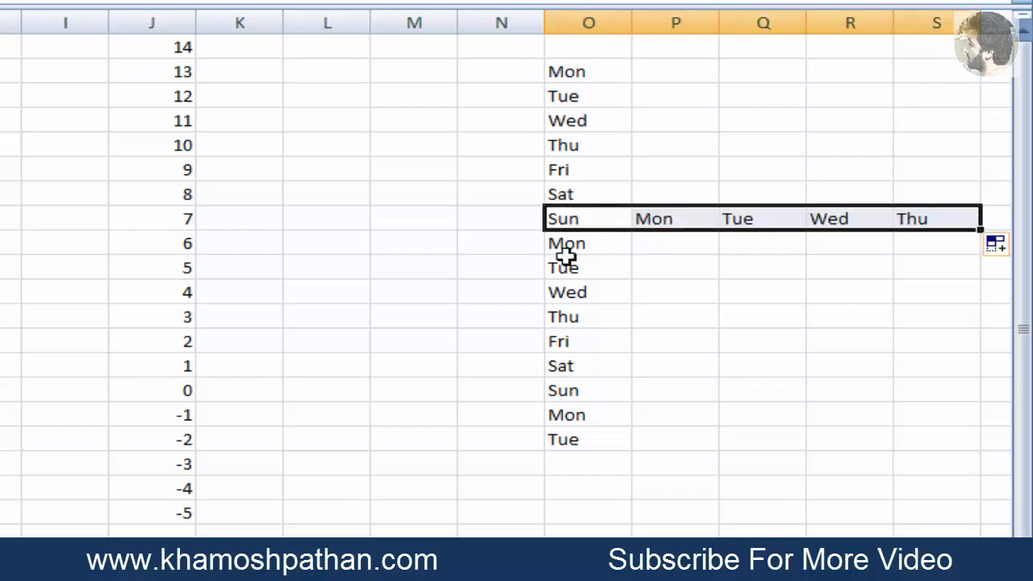
click(555, 216)
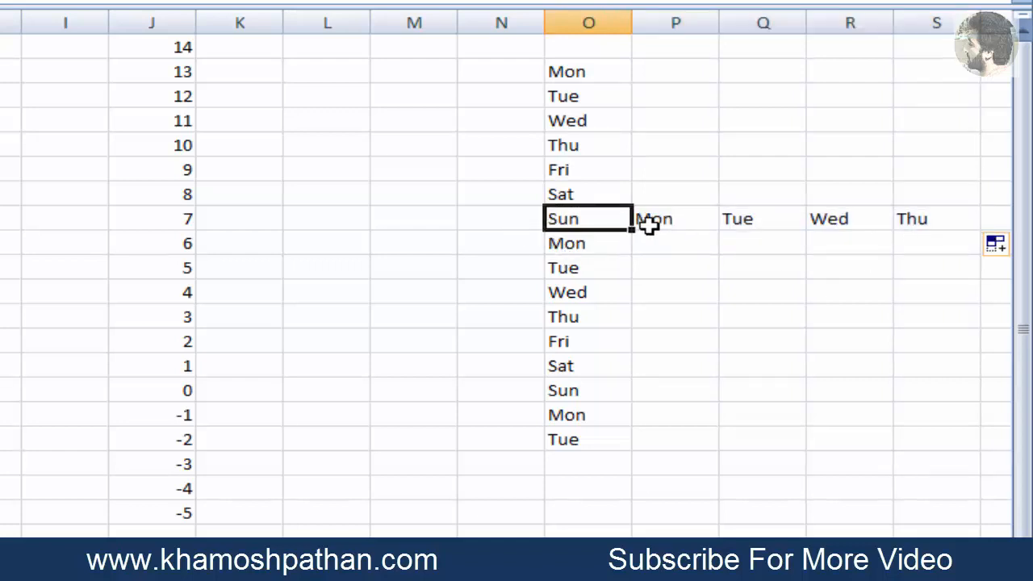
drag(628, 233, 230, 235)
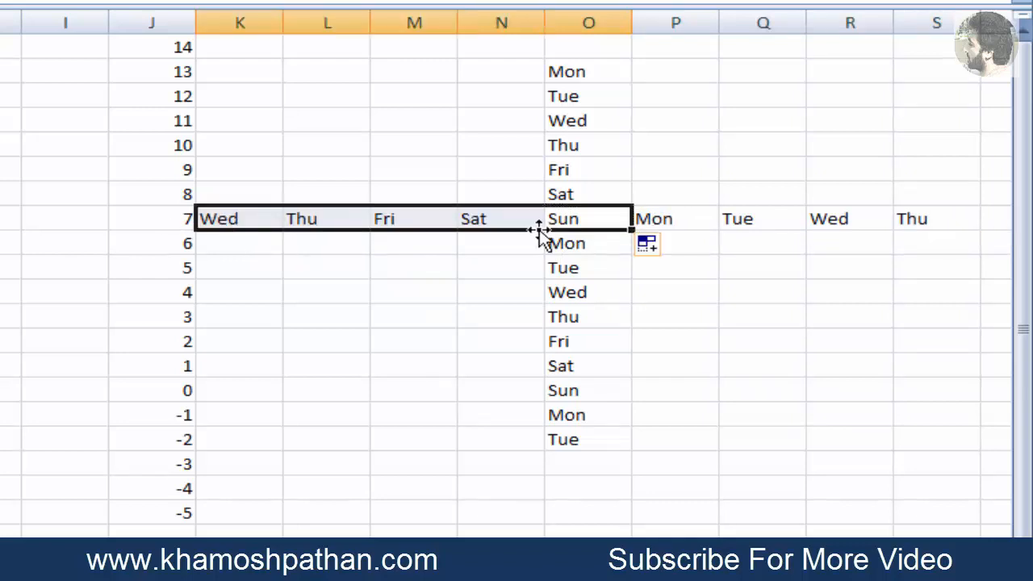
Enter Sunday in W8 and fill the full weekday names down to W20
key(Right)
key(Right)
key(Right)
key(Right)
key(Right)
key(Right)
key(Right)
key(Right)
key(Right)
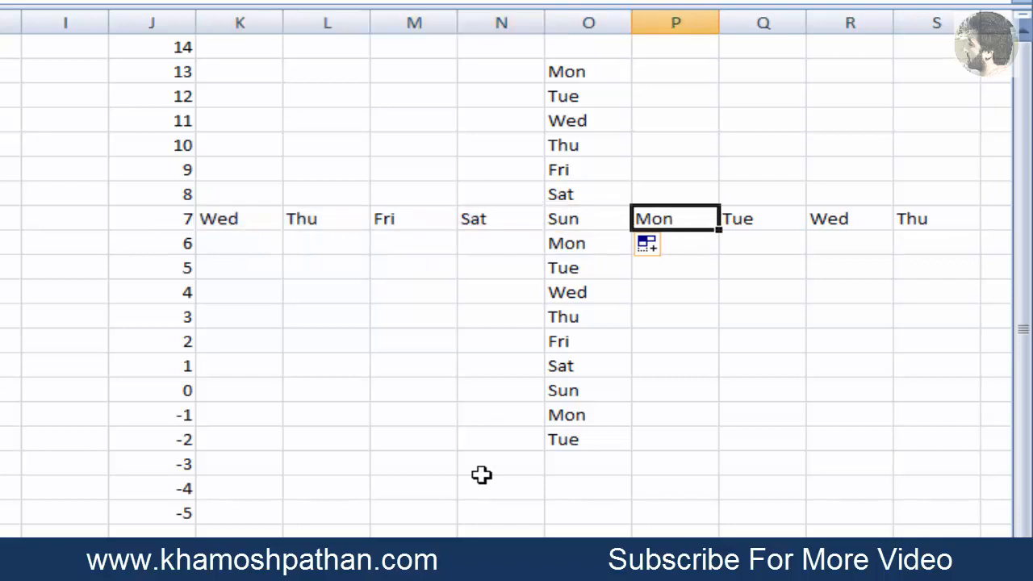
key(Right)
key(Right)
key(Right)
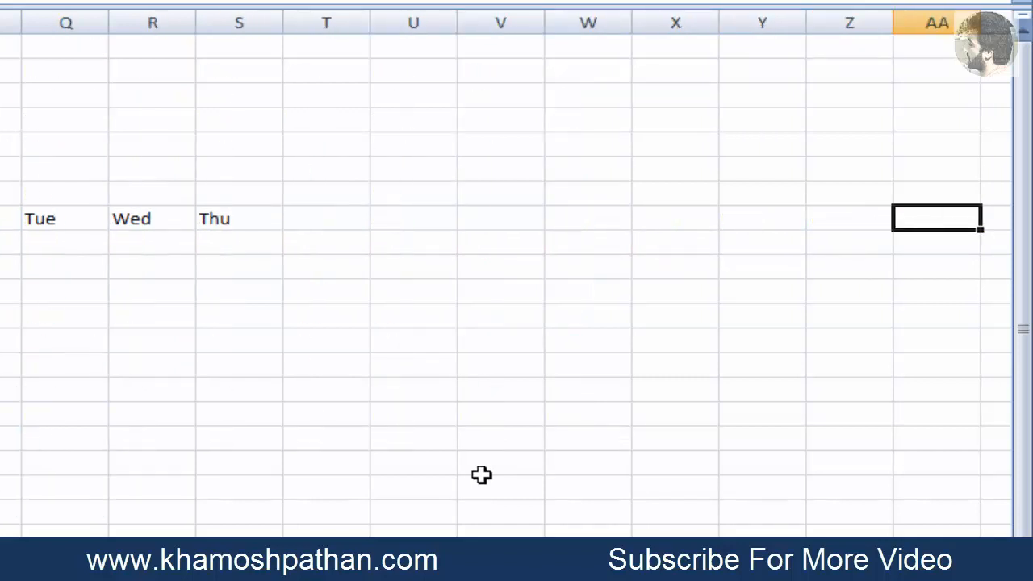
key(Left)
key(Left)
key(Left)
key(Left)
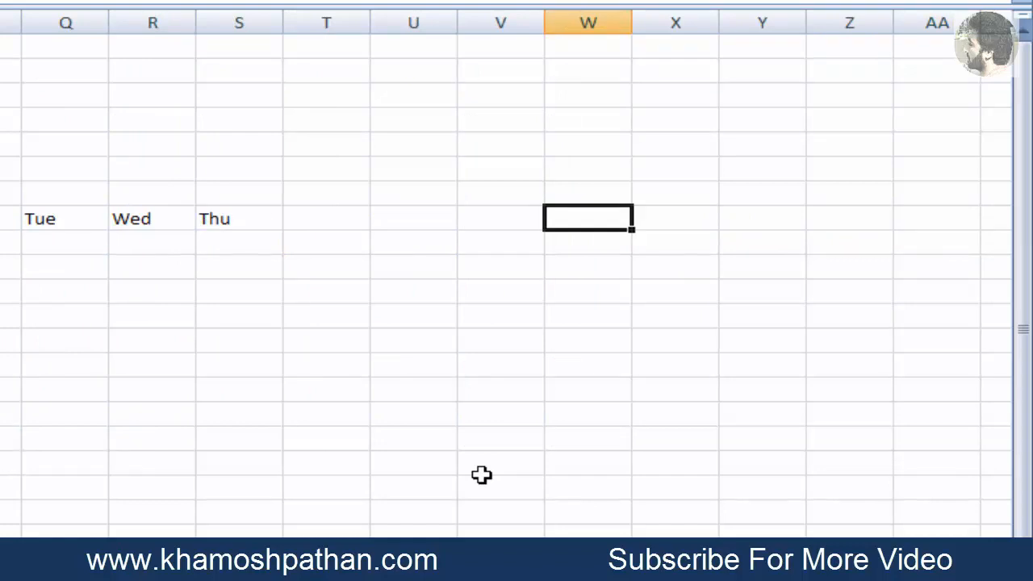
text(Sunb)
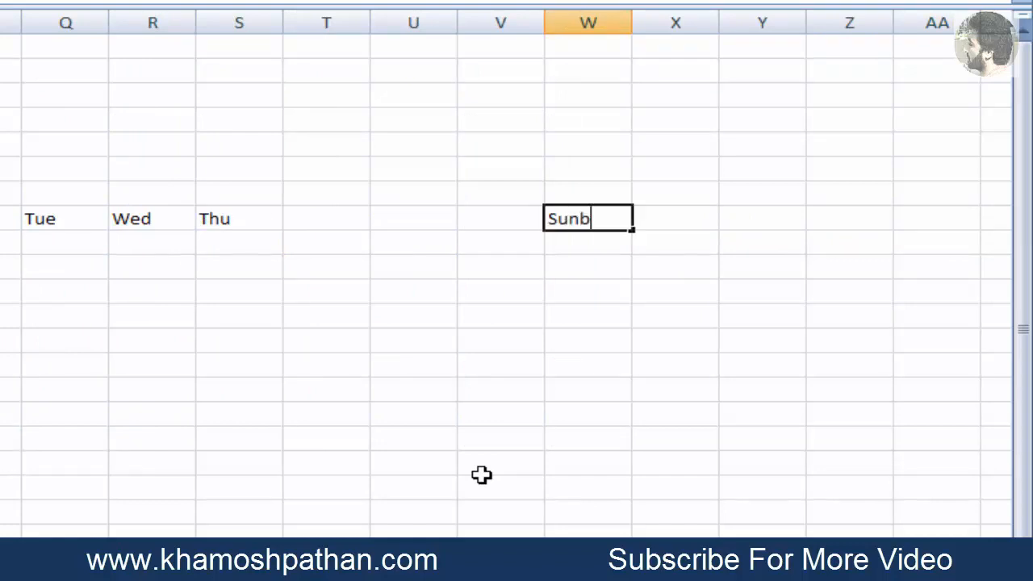
key(BackSpace)
text(dy)
text(y)
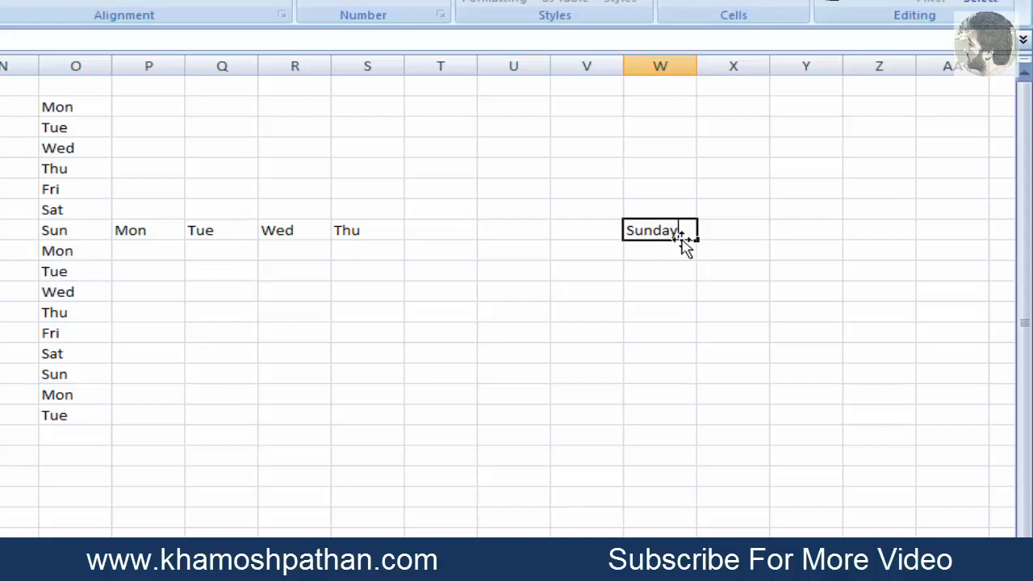
drag(698, 239, 695, 482)
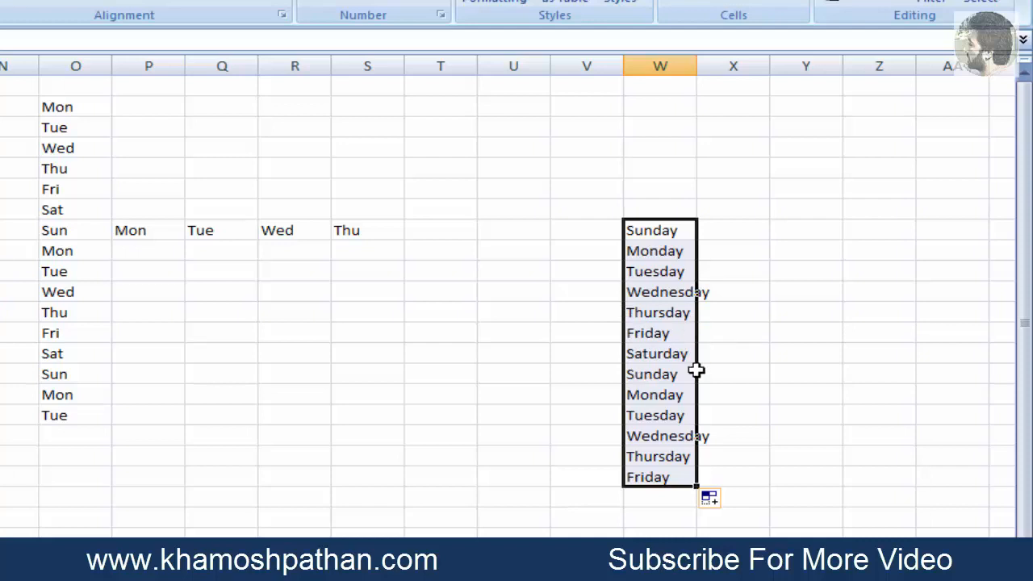
Fill the full weekday names upward from Sunday in W8 to W2
click(708, 234)
click(686, 231)
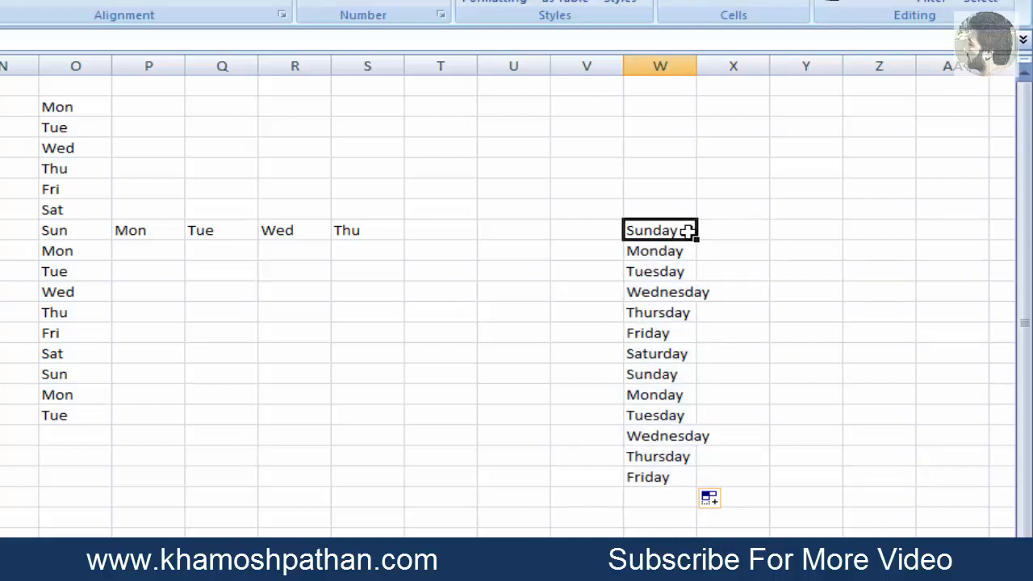
drag(699, 240, 683, 138)
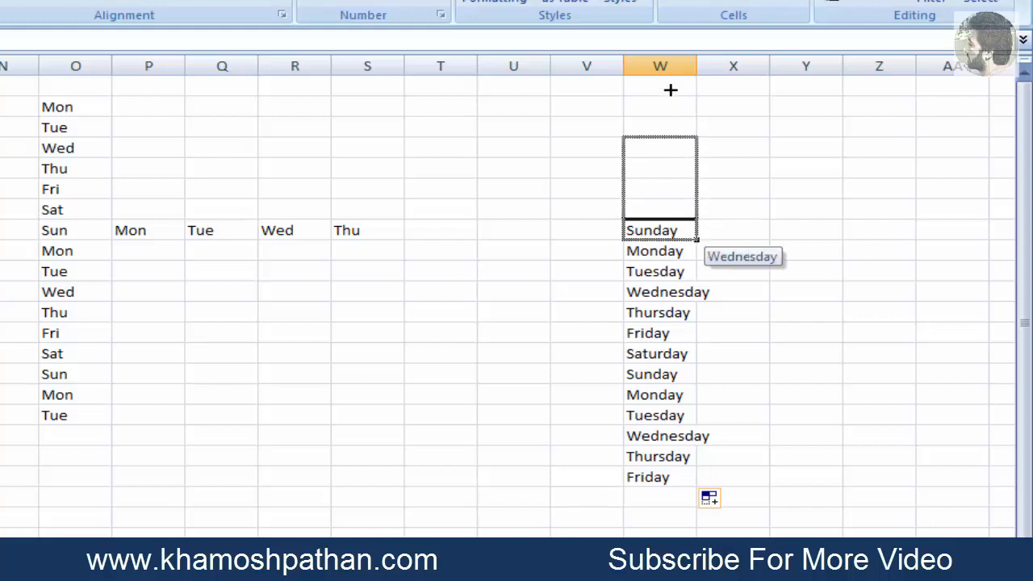
drag(670, 89, 670, 86)
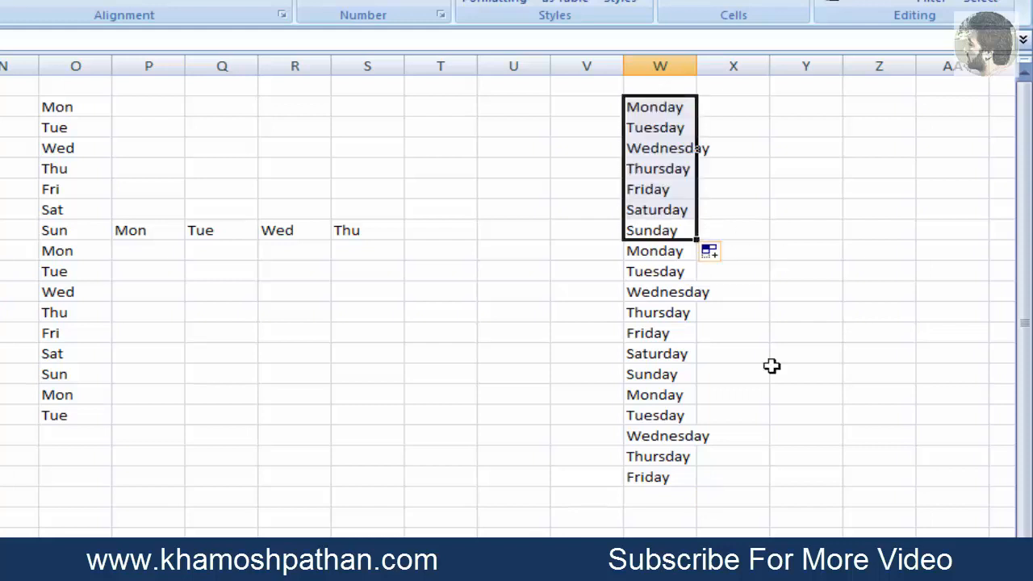
Enter May in AF9 and fill the month series down column AF past the second June
click(804, 241)
key(Right)
key(Right)
key(Right)
key(Right)
key(Right)
key(Right)
key(Right)
key(Right)
key(Right)
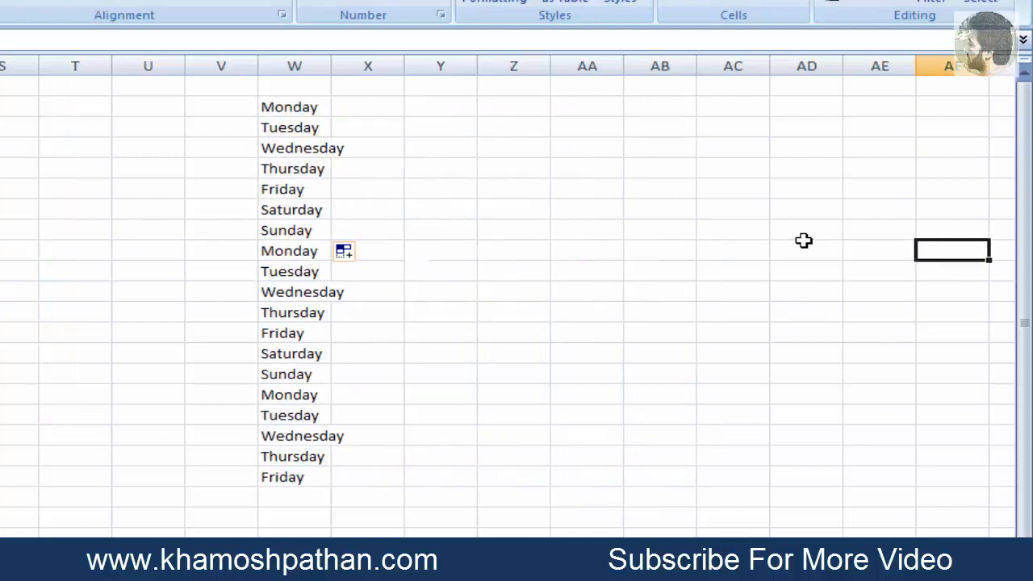
key(Left)
key(Left)
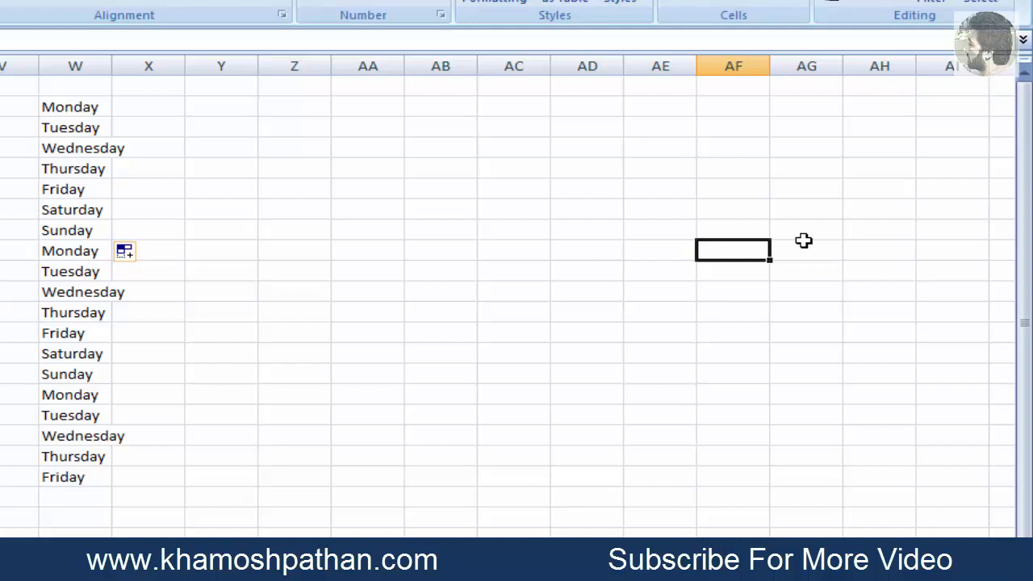
text(May)
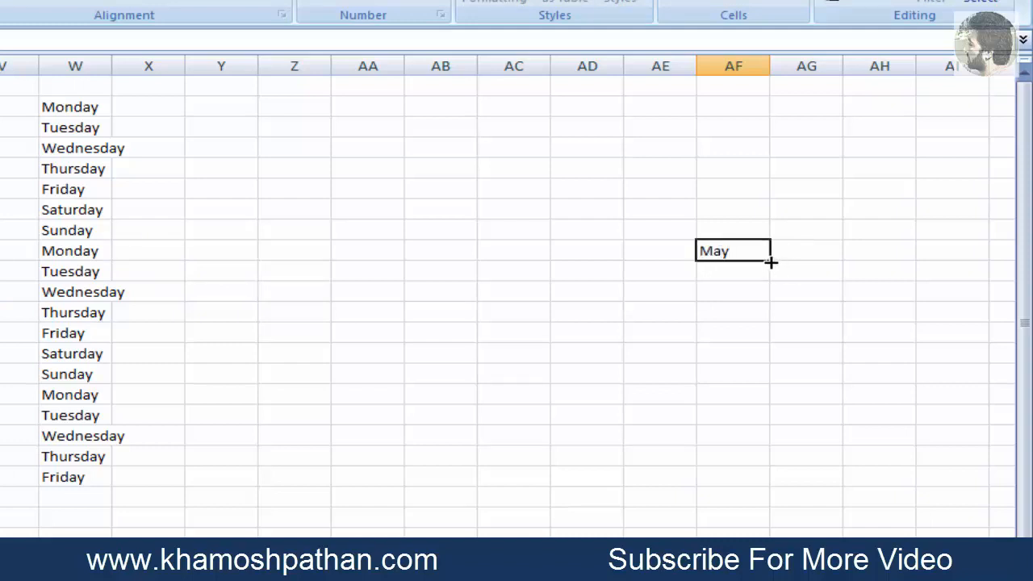
drag(770, 259, 767, 541)
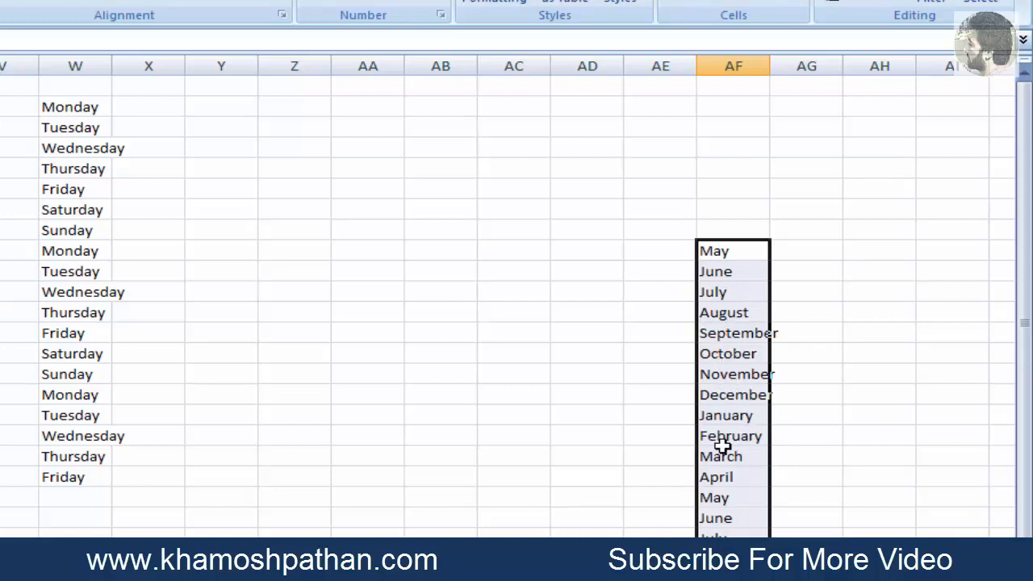
Fill the months from May in AF9 upward to AF1 and forward along row 9 to AT9
click(760, 252)
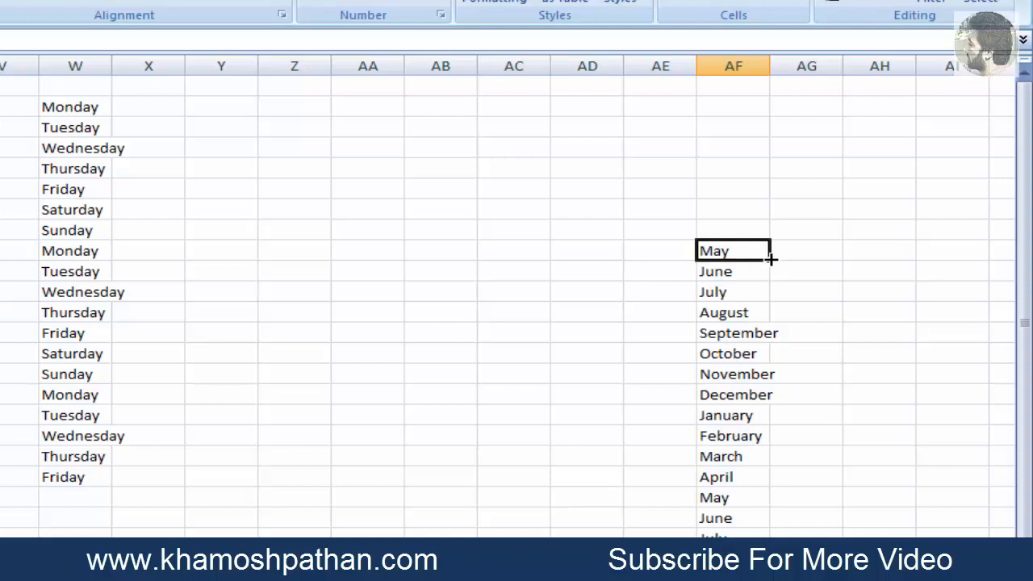
drag(773, 260, 761, 65)
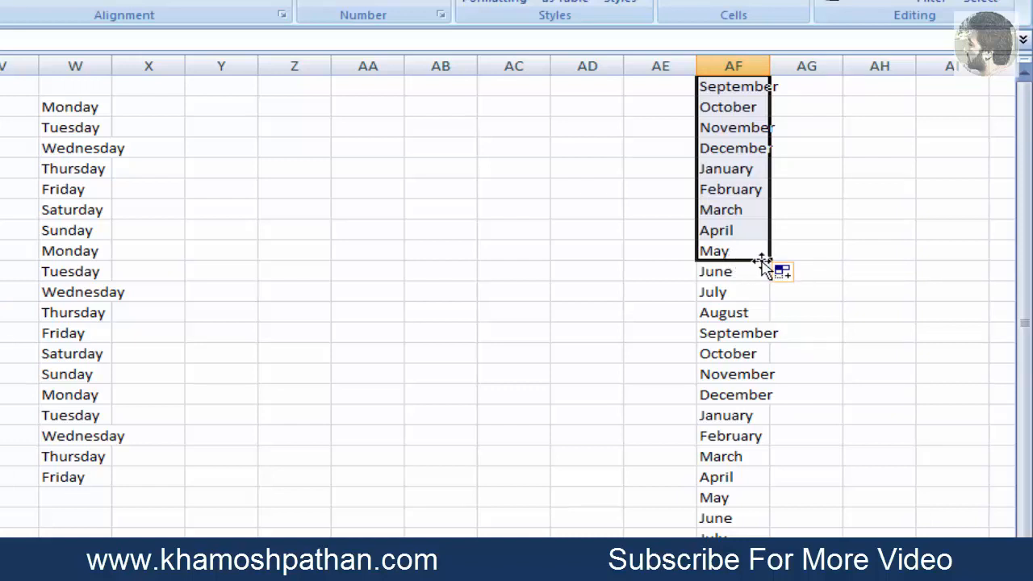
drag(761, 253, 504, 261)
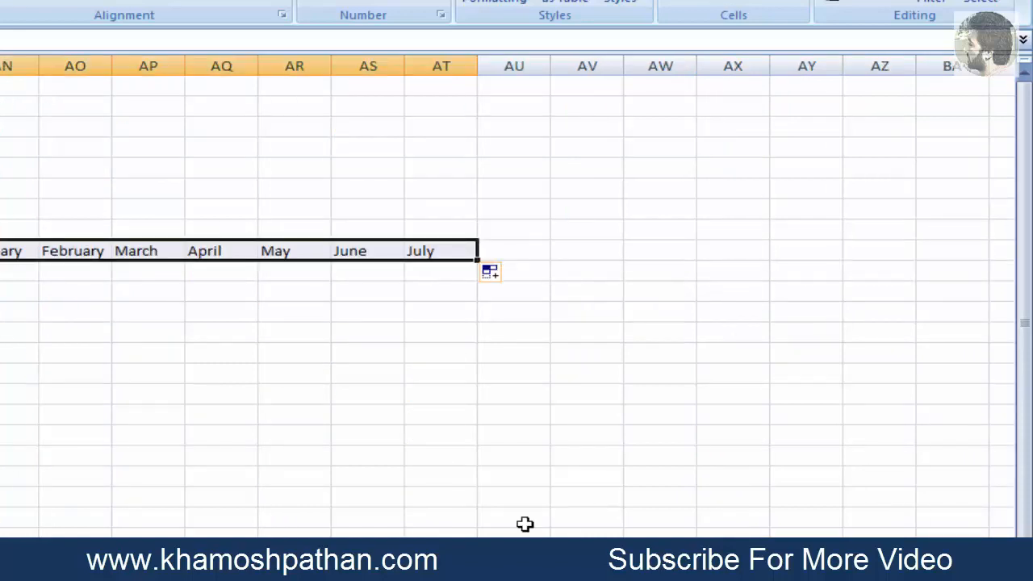
drag(848, 568, 751, 568)
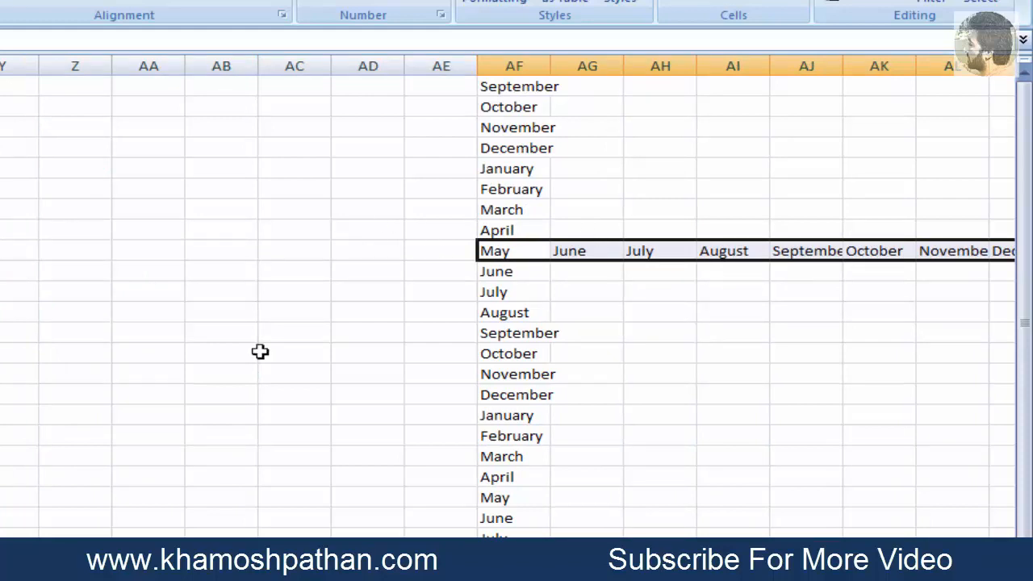